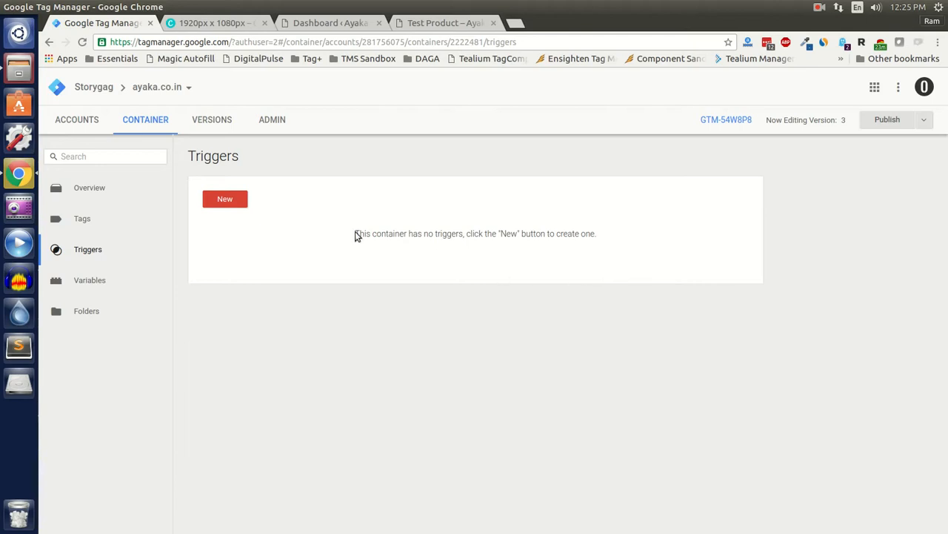
- Start a new trigger in the container and look over the shop's Test Product page
click(242, 202)
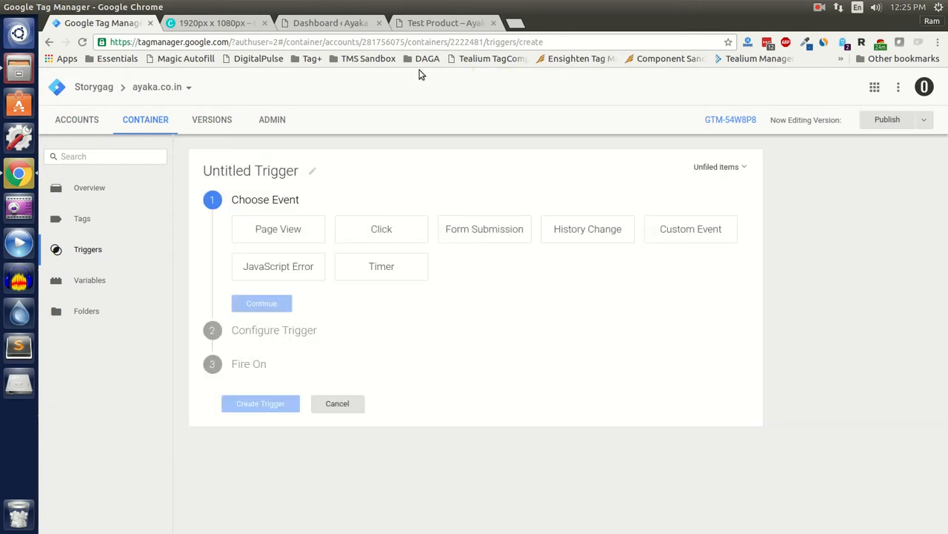
click(443, 27)
click(659, 337)
scroll(556, 370, down, 2)
scroll(555, 370, down, 5)
scroll(558, 374, up, 4)
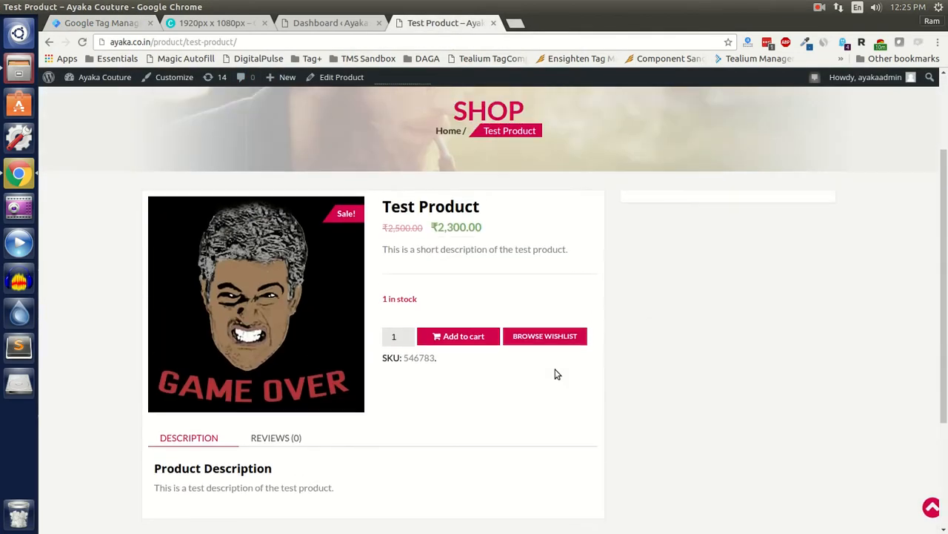
scroll(557, 374, up, 3)
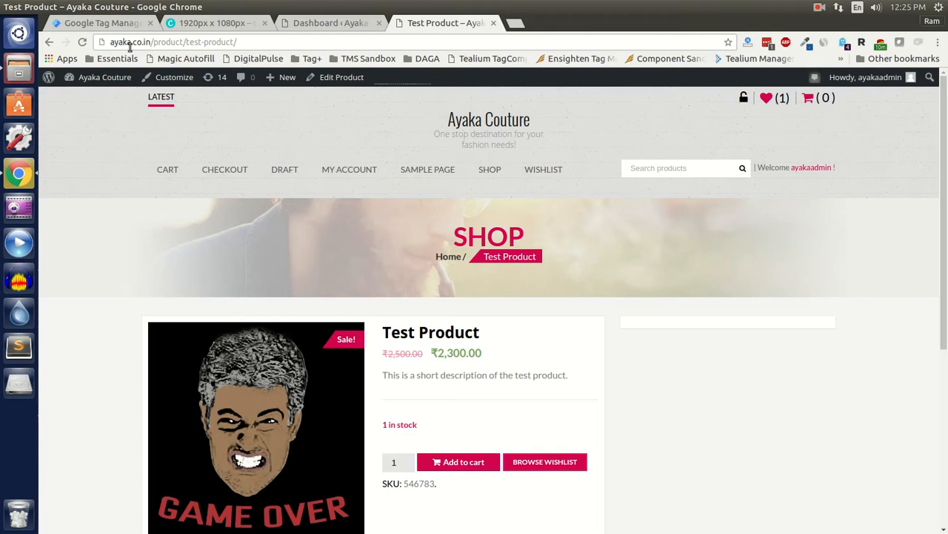
- Return to Google Tag Manager and name the new trigger "Test product page trigger"
click(121, 23)
click(249, 172)
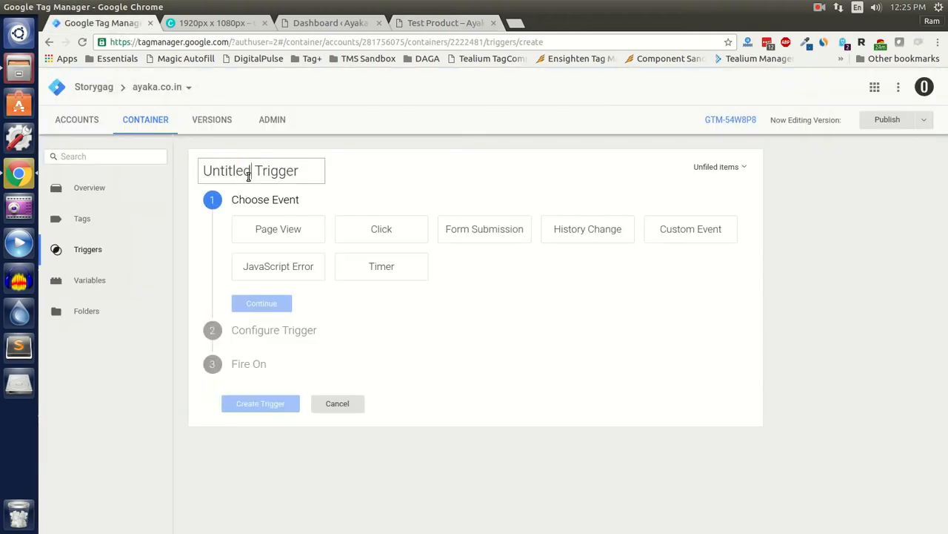
text(Test prod)
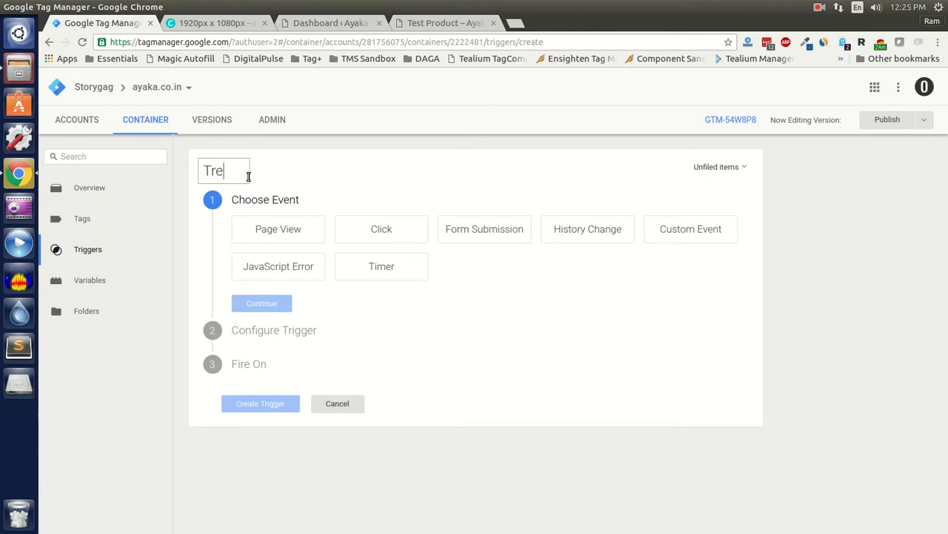
text(uc)
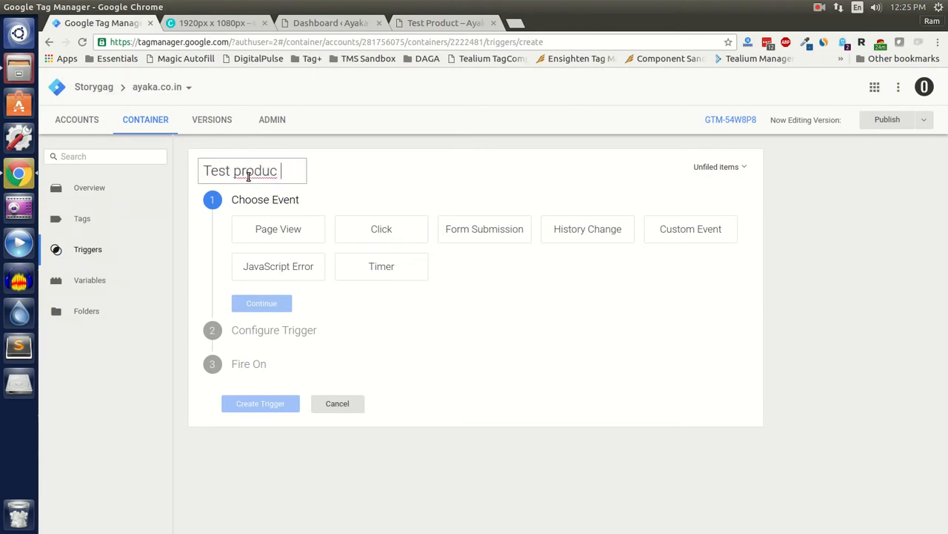
text(t page trigger)
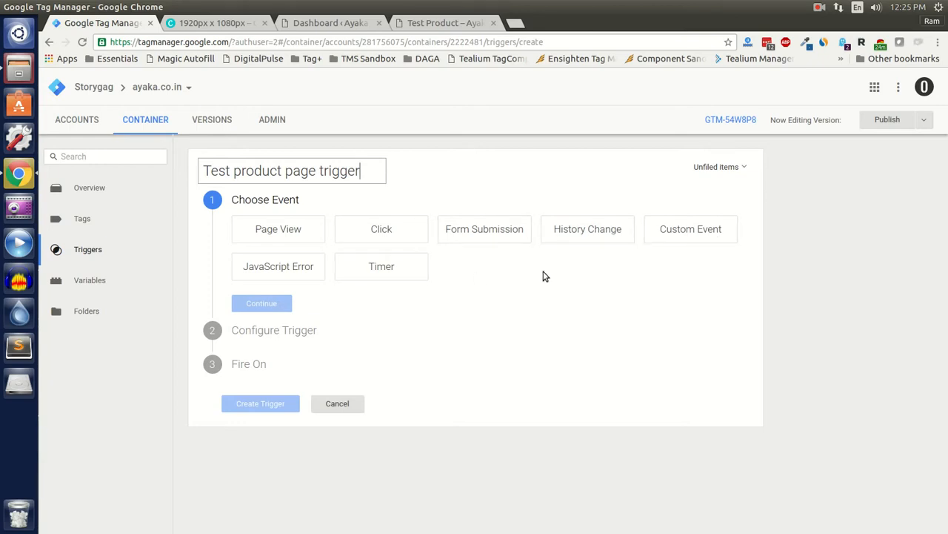
- Choose Page View as the trigger's event and complete its configuration with the trigger type Page View
click(317, 239)
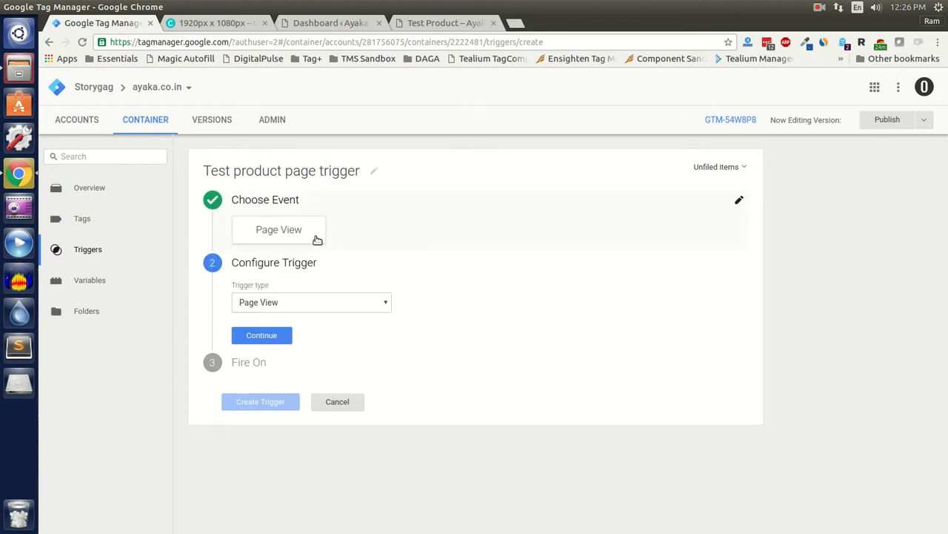
click(387, 305)
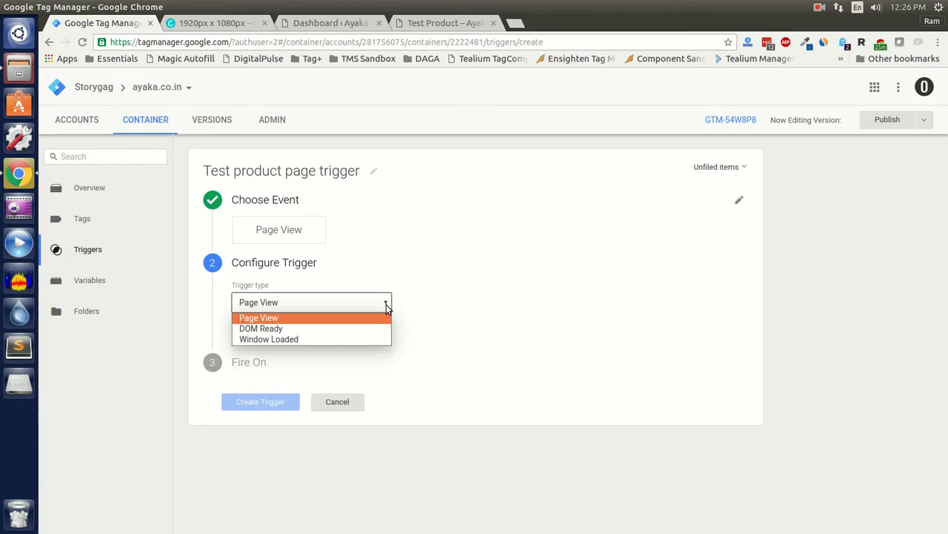
click(371, 319)
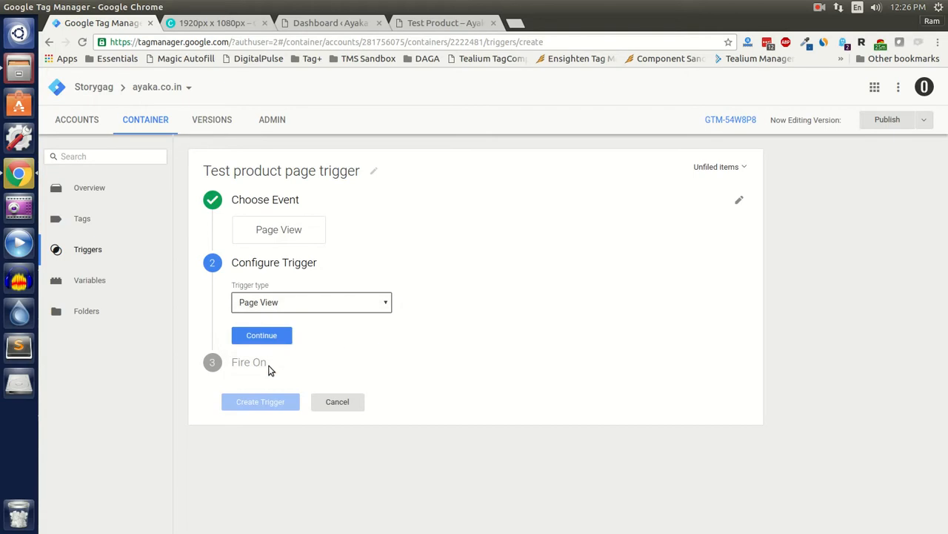
click(262, 335)
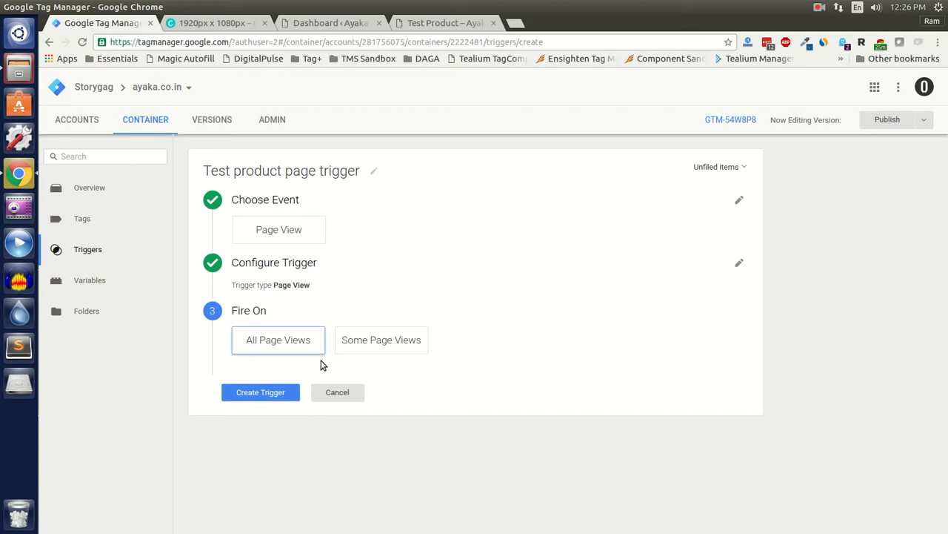
- Limit the trigger to some page views, with a firing condition based on Page URL and the contains operator
click(421, 342)
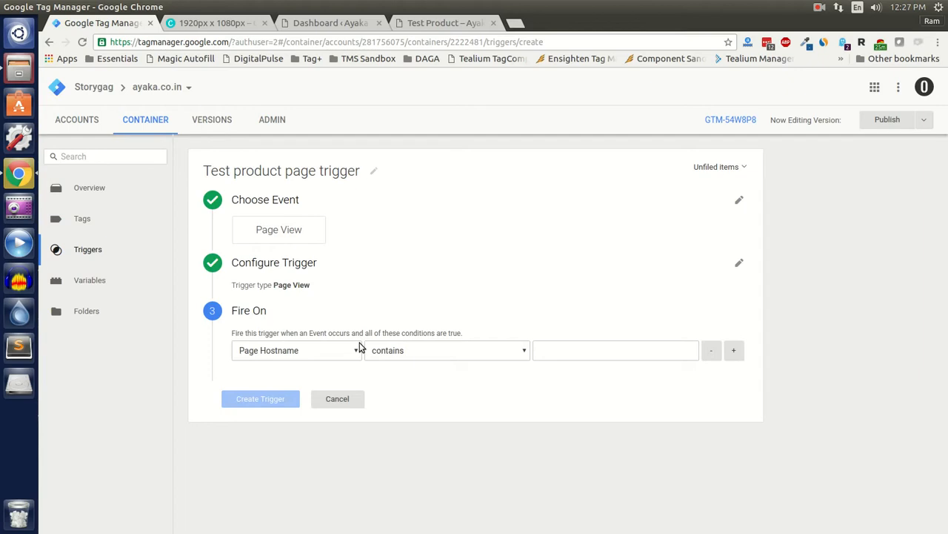
click(333, 358)
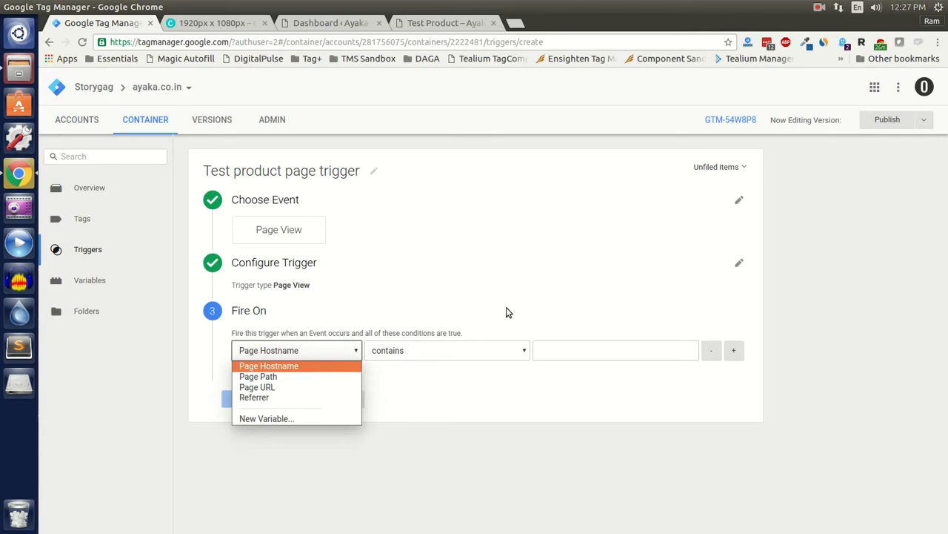
click(314, 387)
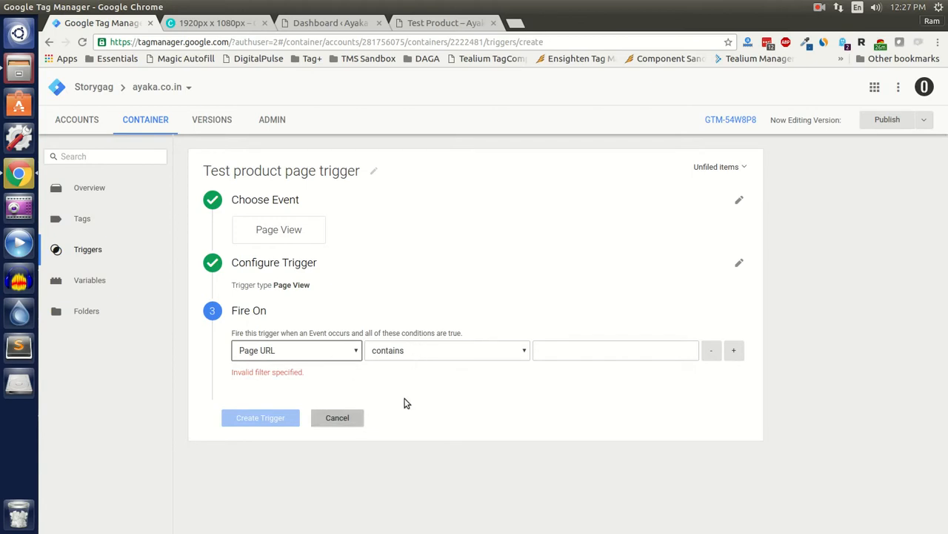
click(433, 362)
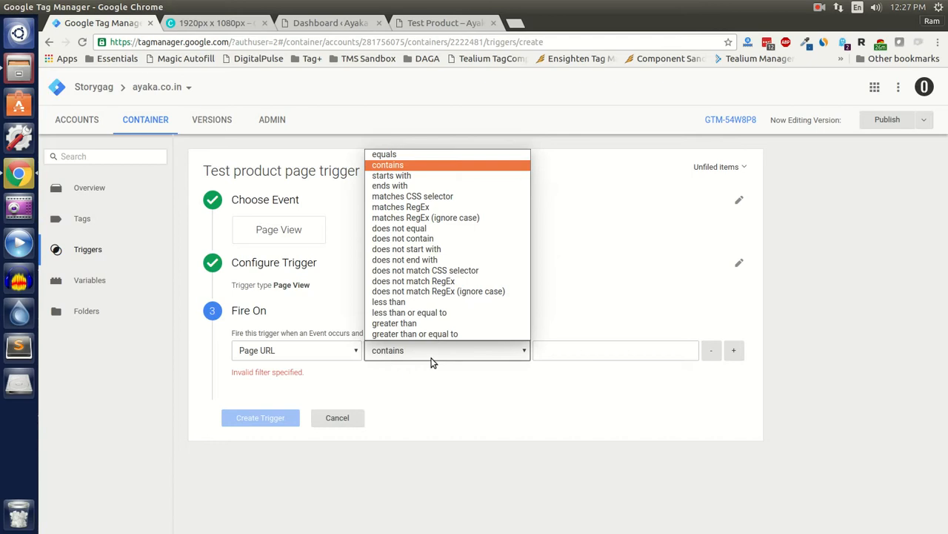
click(434, 360)
click(600, 355)
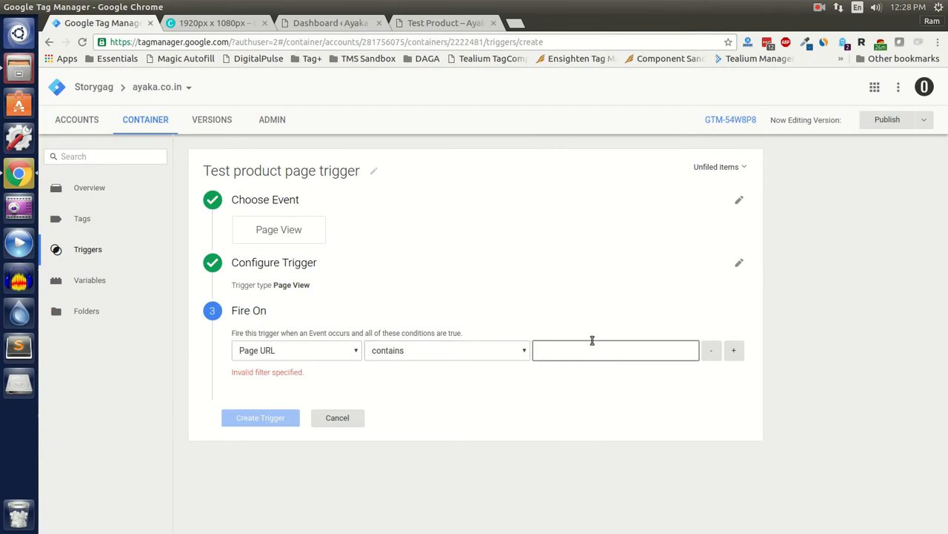
- Copy the Test Product page's path, enter "/product/test-product/" as the Page URL condition's value, and create the trigger
click(433, 30)
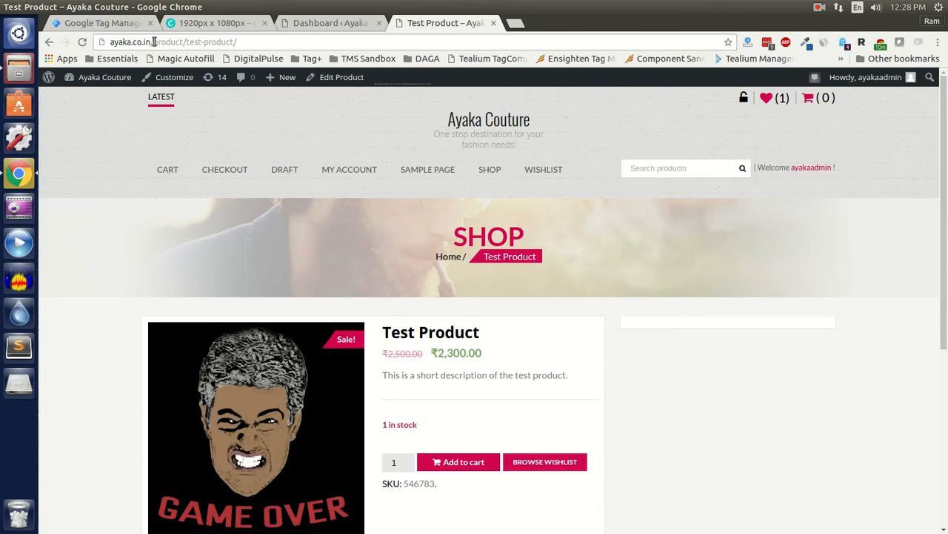
drag(152, 43, 243, 37)
key(ctrl+c)
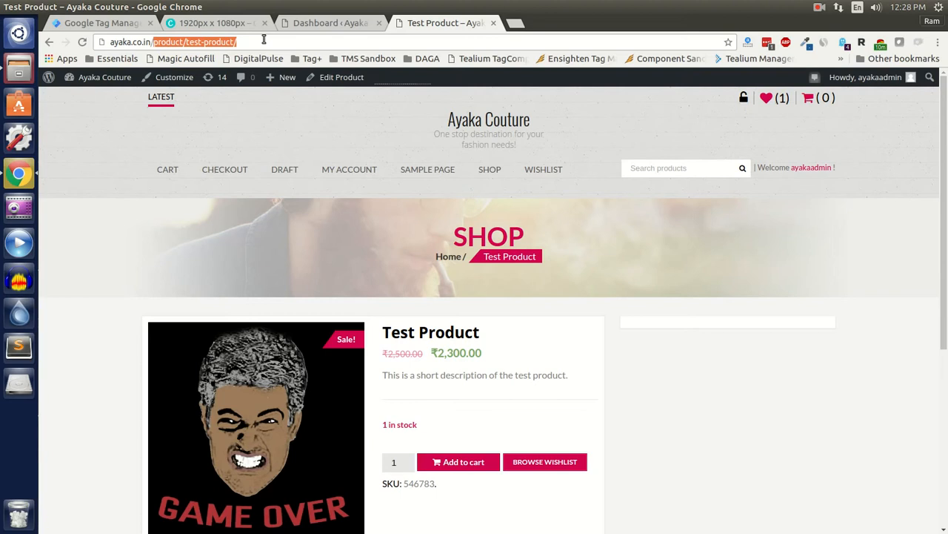
click(103, 25)
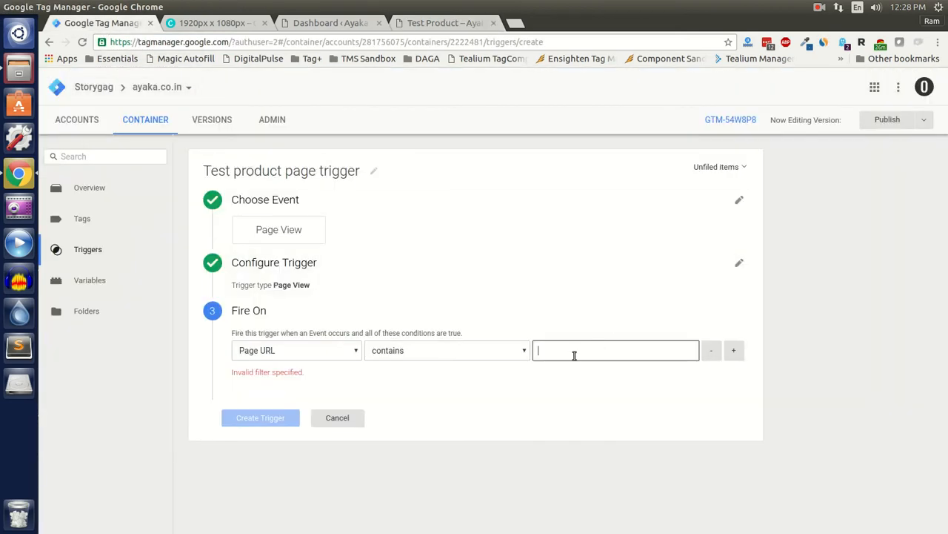
key(ctrl+v)
click(539, 352)
text(/)
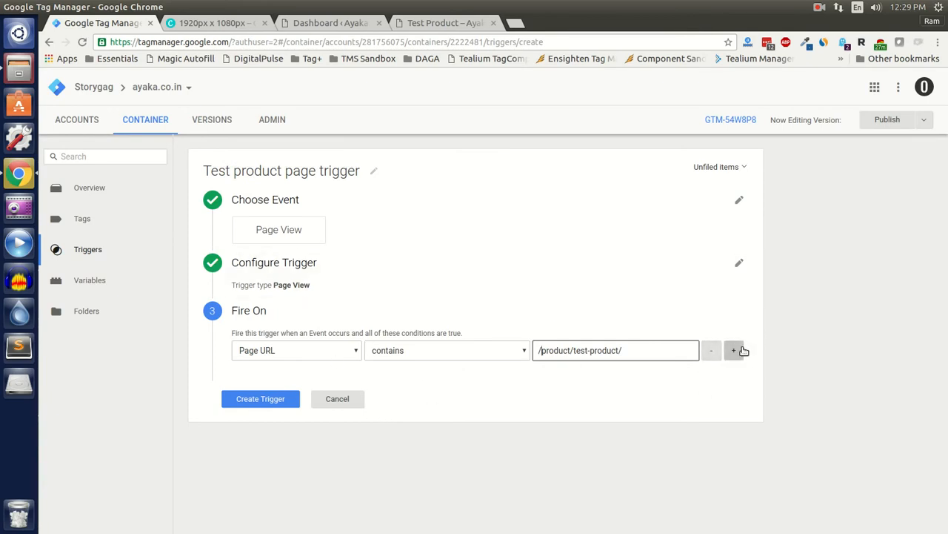
click(255, 398)
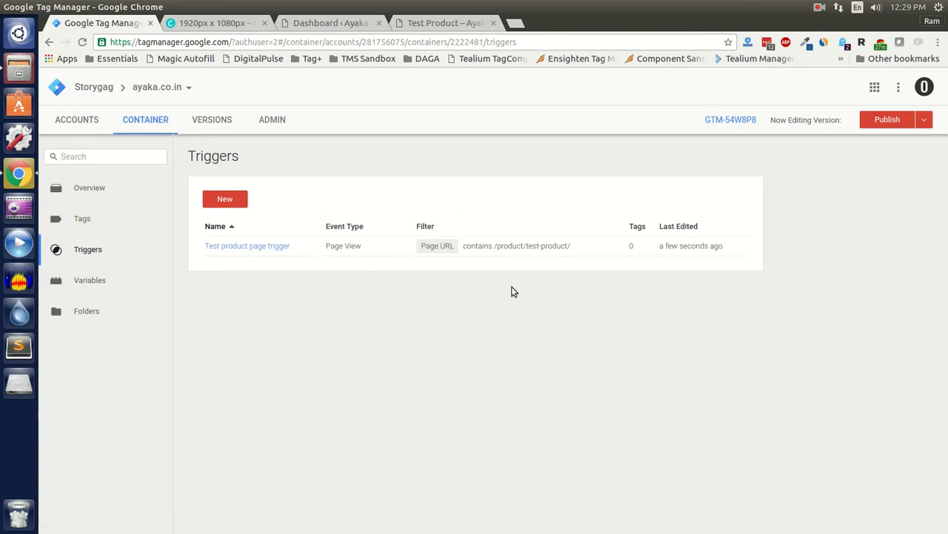
- Start a new tag in the container and name it "Test product page tag"
click(646, 250)
click(143, 213)
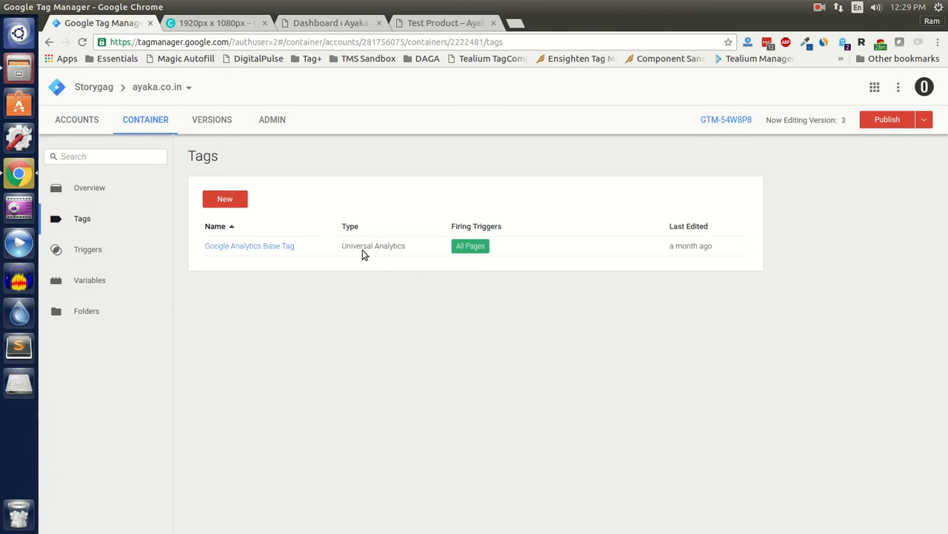
click(234, 200)
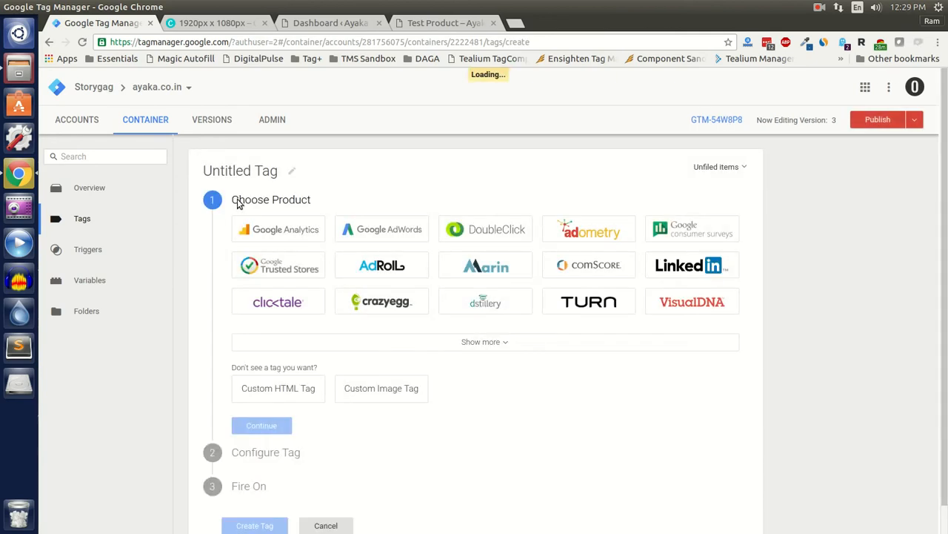
click(281, 177)
text(T)
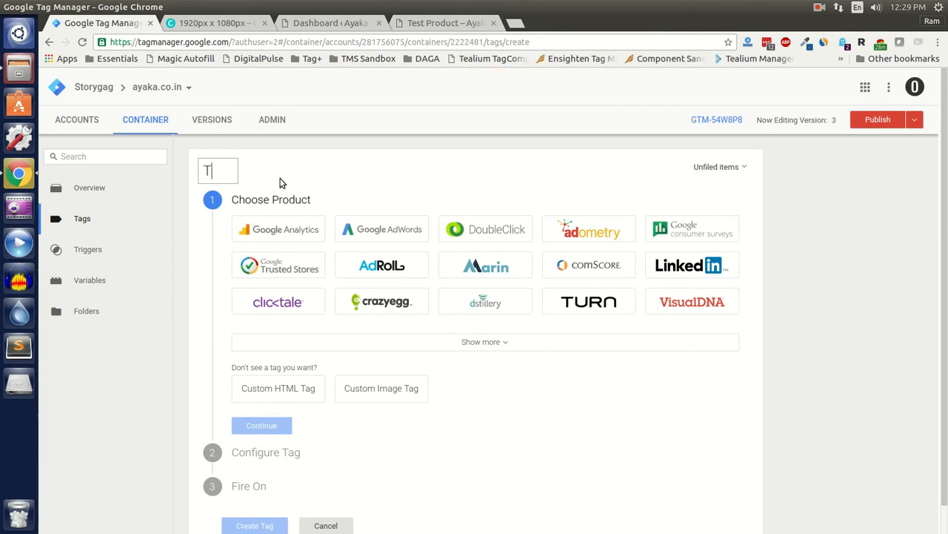
text(est product page tag)
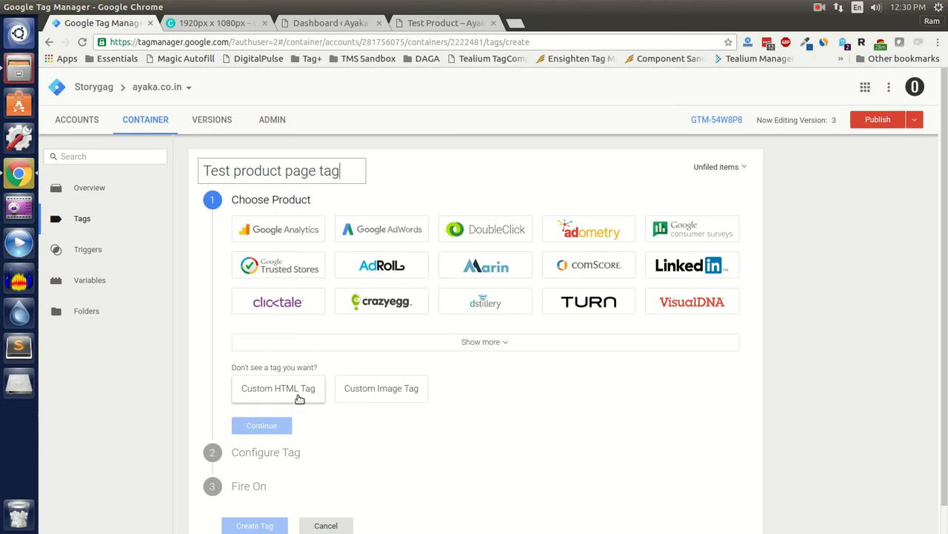
- Make it a Custom HTML tag containing a script block with console.log("Hello World"); and complete its configuration
click(297, 400)
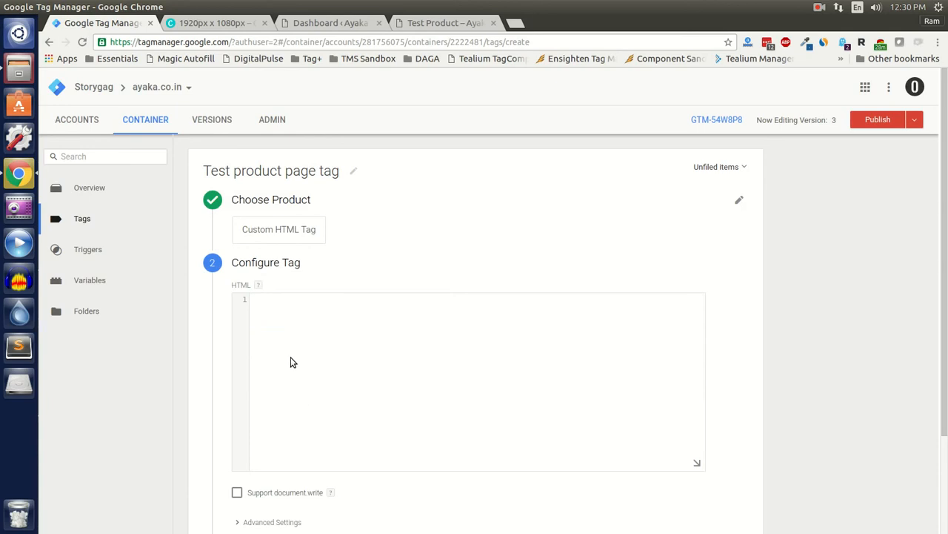
click(301, 358)
text(<script>)
key(Return)
text(</script>)
key(Up)
key(Return)
text(console.log)
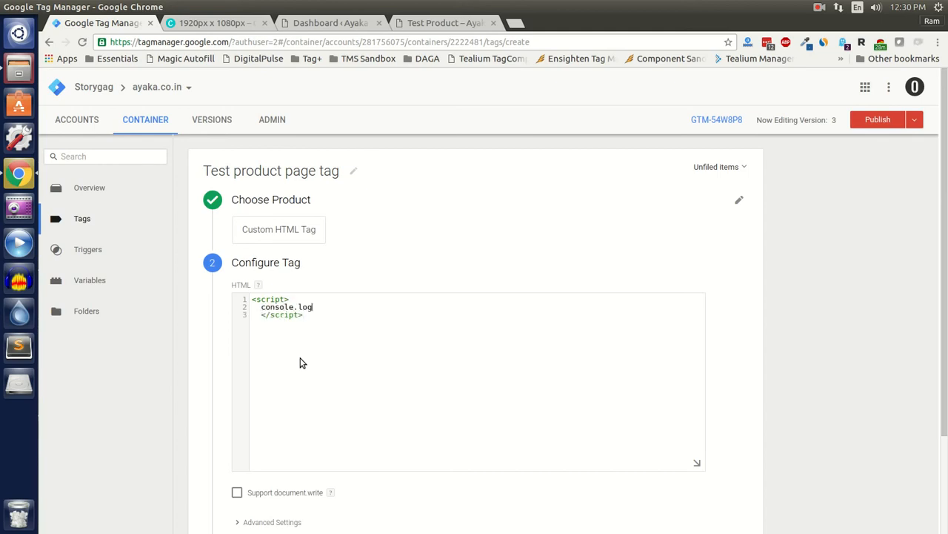
text(("Hello World");)
scroll(301, 362, down, 3)
click(271, 438)
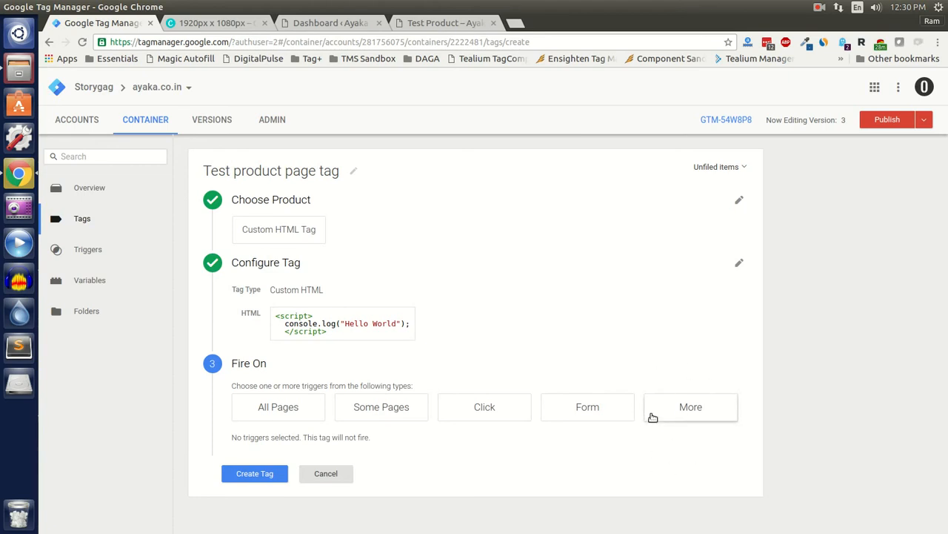
- Assign the existing "Test product page trigger" as the tag's firing trigger and create the tag
click(695, 408)
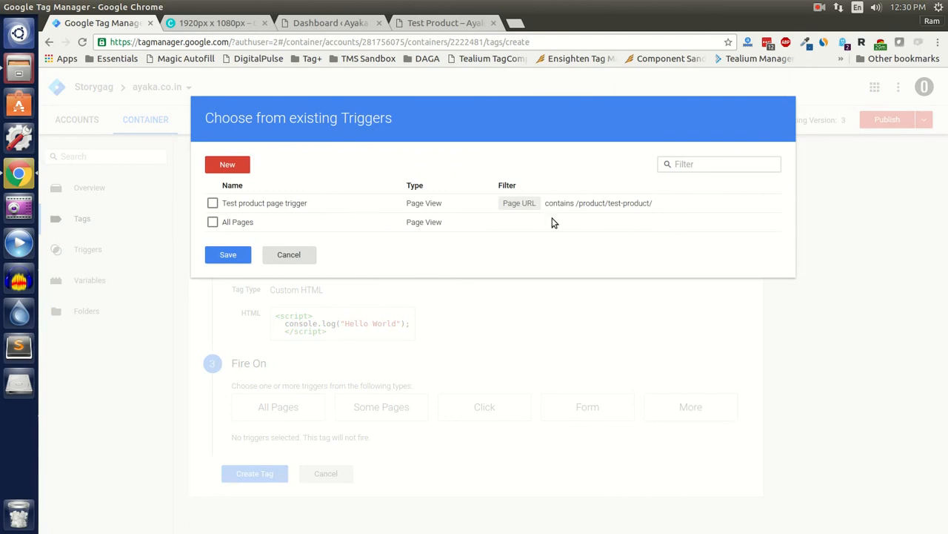
click(213, 204)
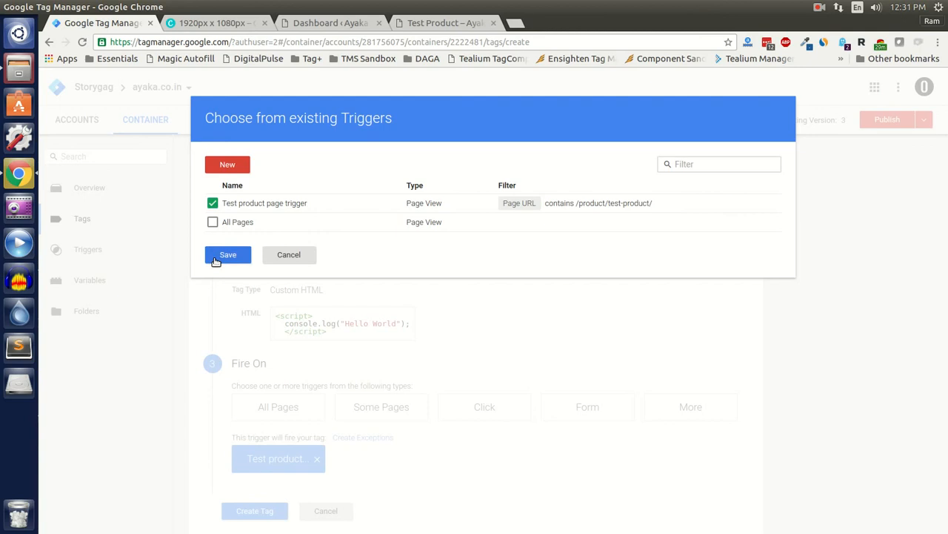
click(216, 259)
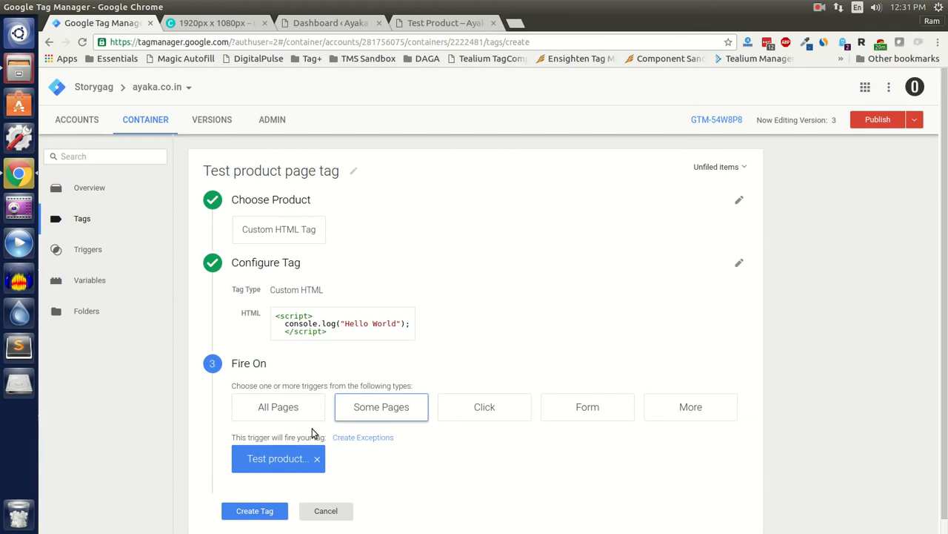
click(255, 516)
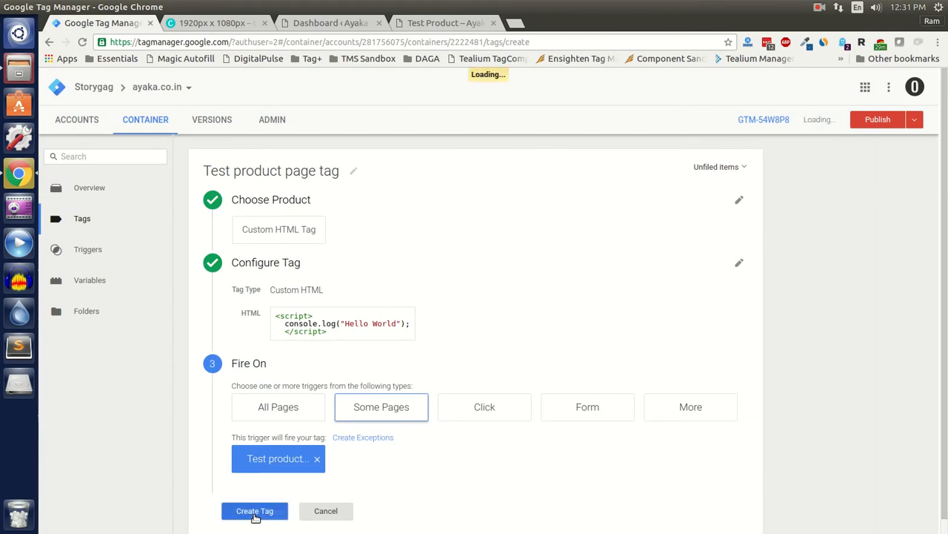